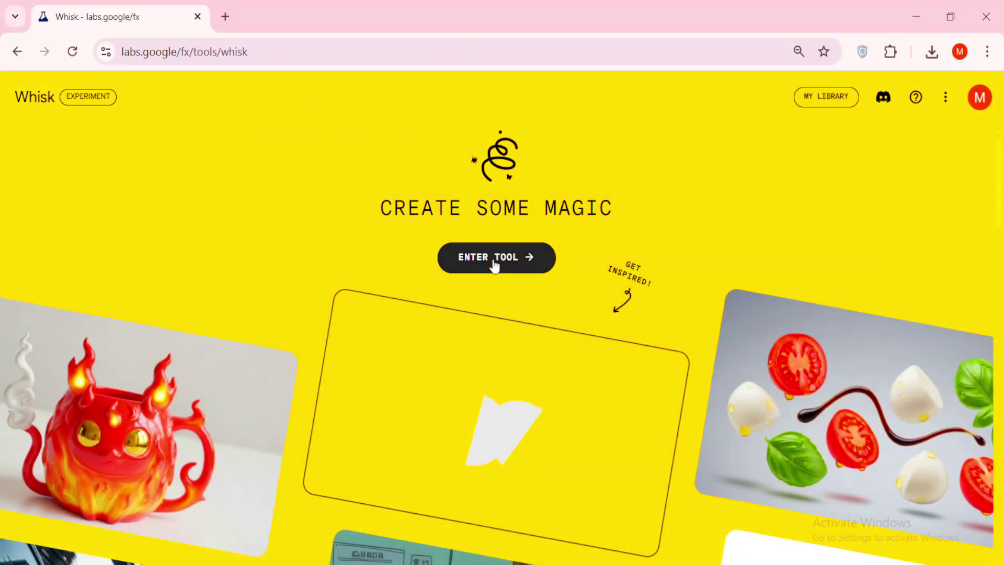
# Enter the Whisk tool from the landing page to reach the creation workspace
pyautogui.click(494, 261)
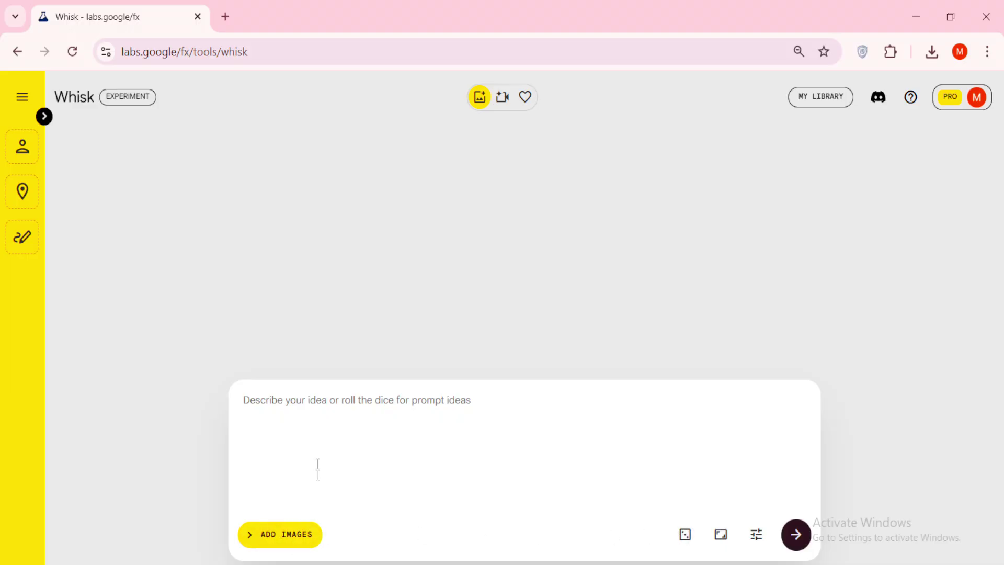
# Clear the prompt, try a few random dice prompt ideas, then delete them again
pyautogui.tripleClick(252, 402)
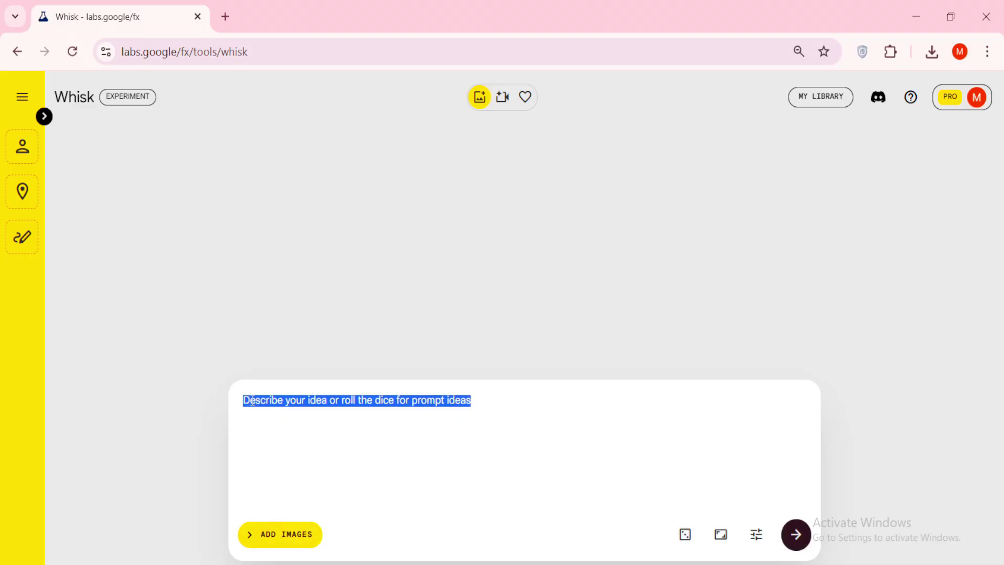
pyautogui.press('BackSpace')
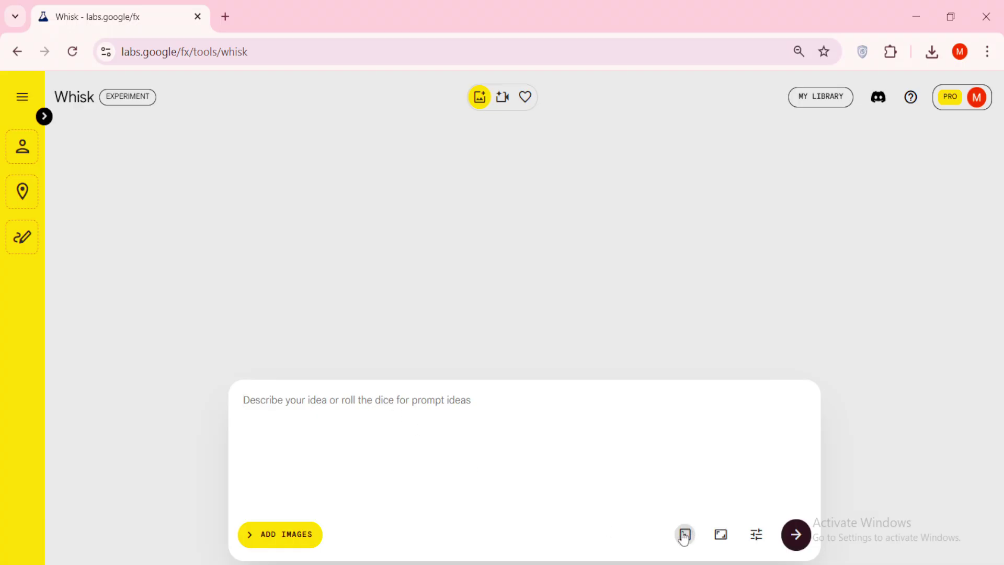
pyautogui.click(684, 536)
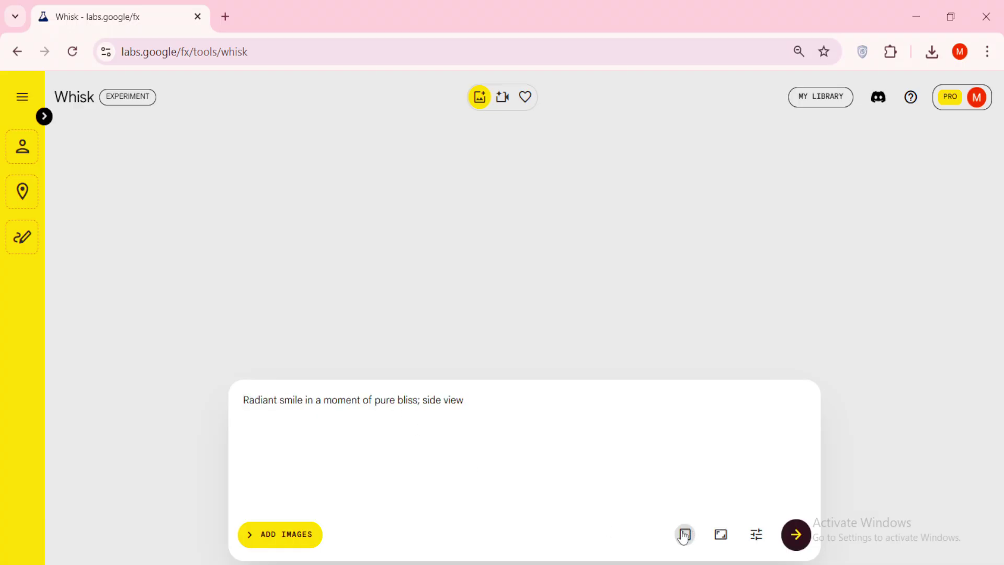
pyautogui.click(683, 535)
pyautogui.click(684, 535)
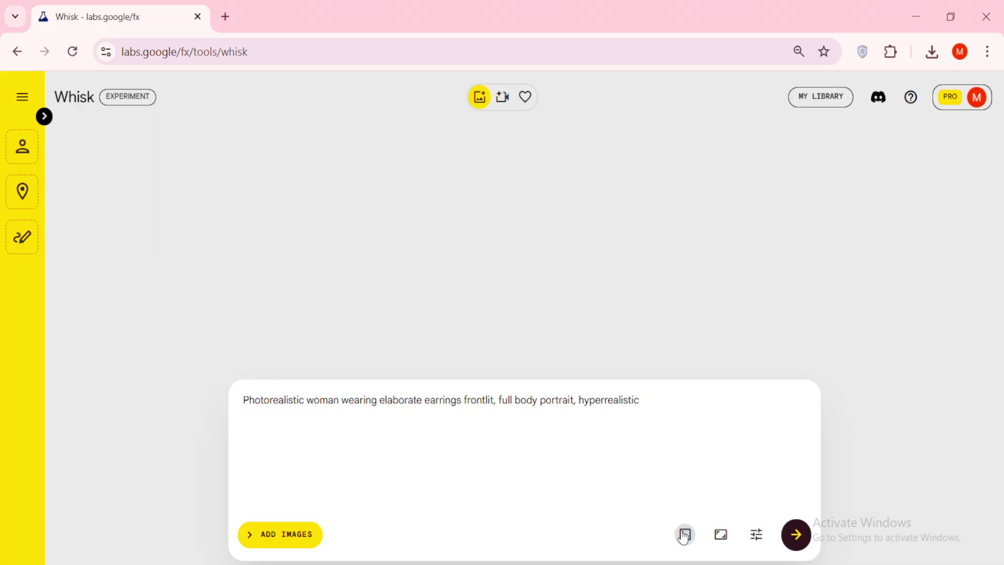
pyautogui.tripleClick(412, 400)
pyautogui.press('BackSpace')
# Check aspect ratio and seed/model settings, then paste the blue jelly apple description into the prompt
pyautogui.click(718, 539)
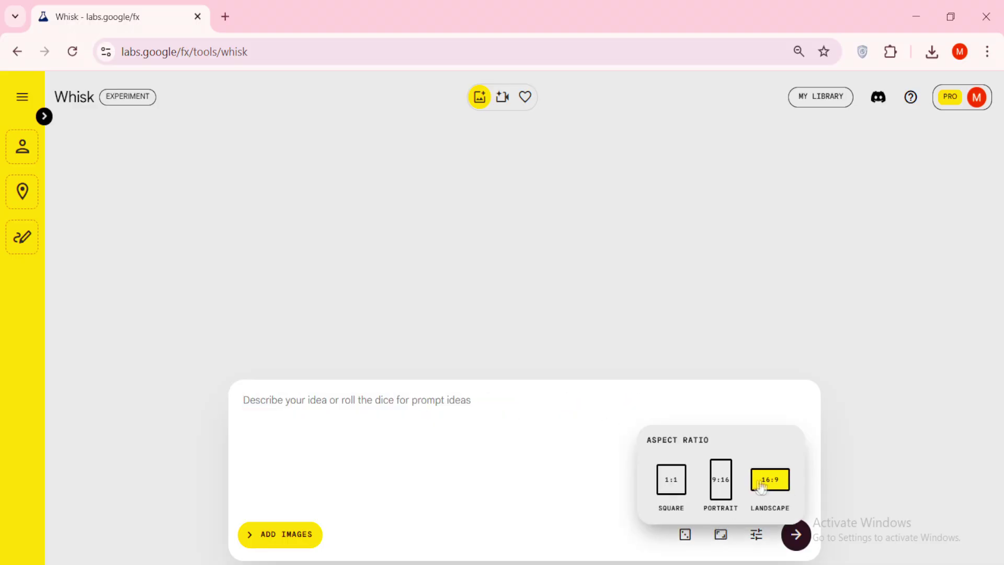
pyautogui.click(682, 395)
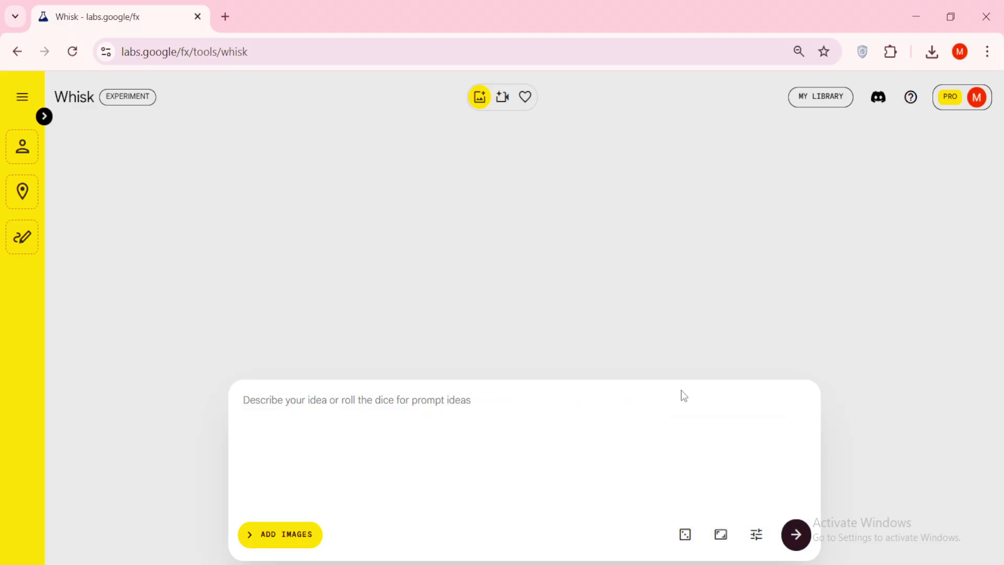
pyautogui.click(754, 539)
pyautogui.click(496, 451)
pyautogui.rightClick(327, 401)
pyautogui.click(361, 222)
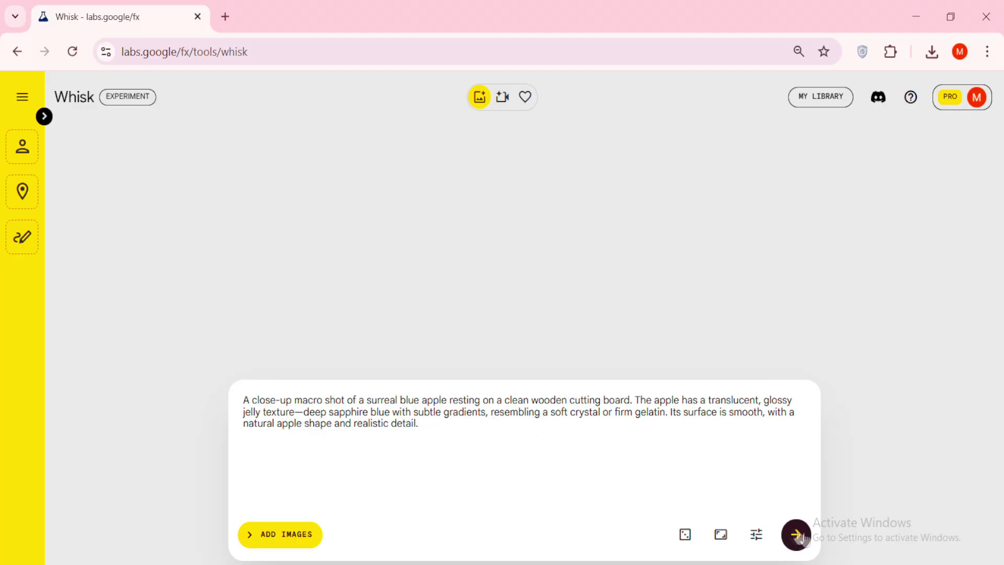
# Generate the two translucent blue apple images from the prompt
pyautogui.press('Return')
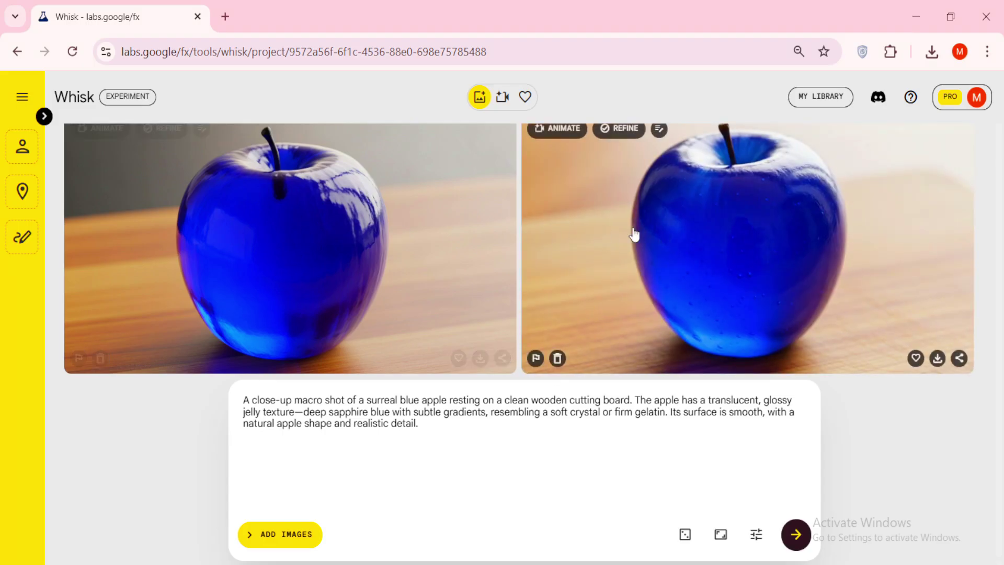
pyautogui.scroll(1, 352, 252)
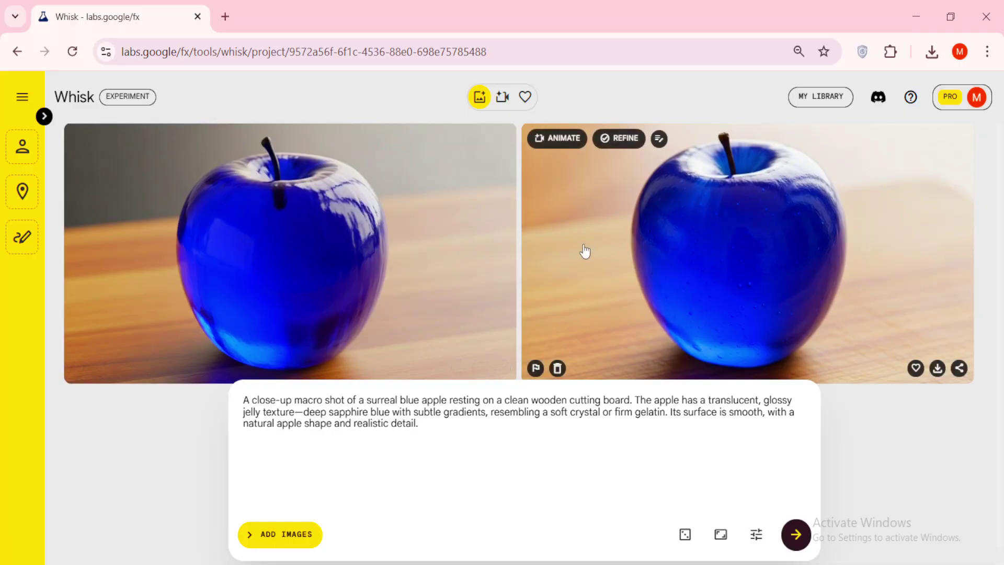
pyautogui.scroll(-1, 620, 239)
pyautogui.scroll(1, 627, 244)
pyautogui.moveTo(290, 252)
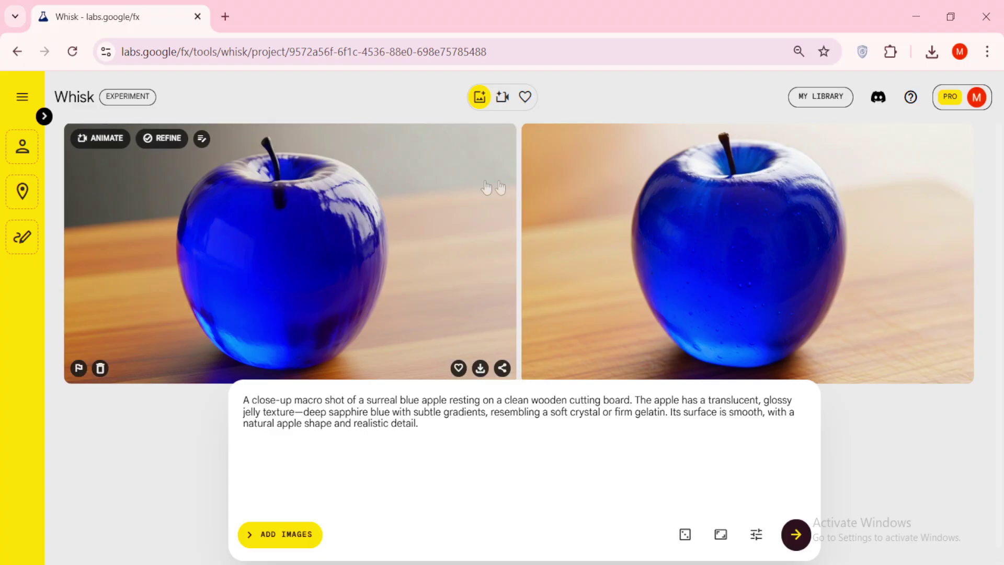
# Animate the second apple image and paste the hand-with-knife slicing ASMR prompt
pyautogui.click(559, 140)
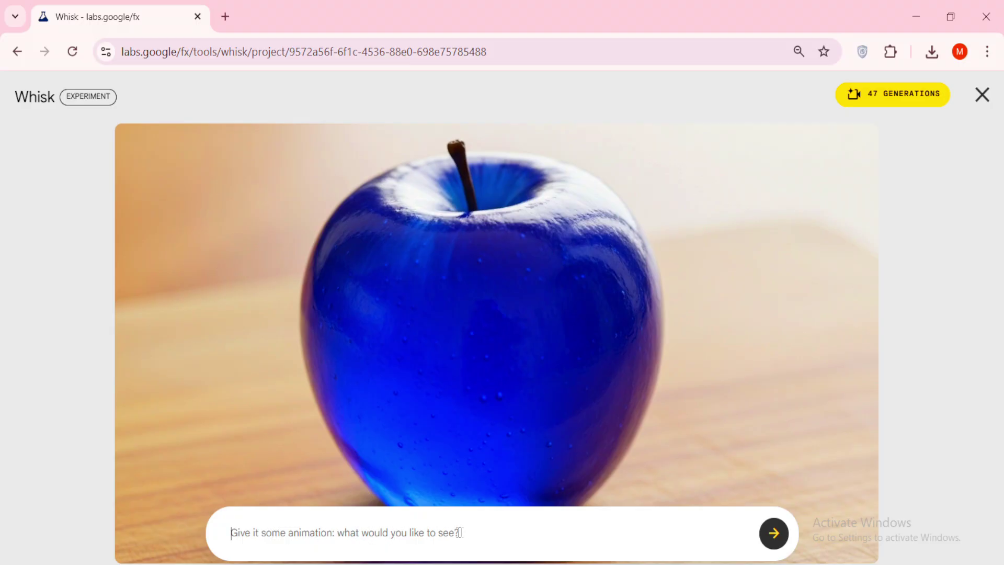
pyautogui.rightClick(318, 531)
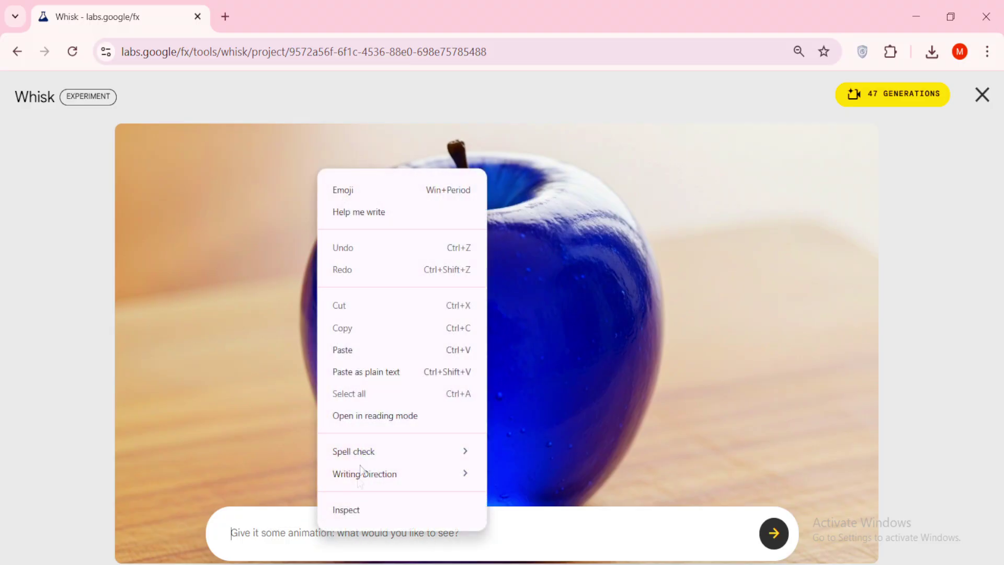
pyautogui.click(353, 349)
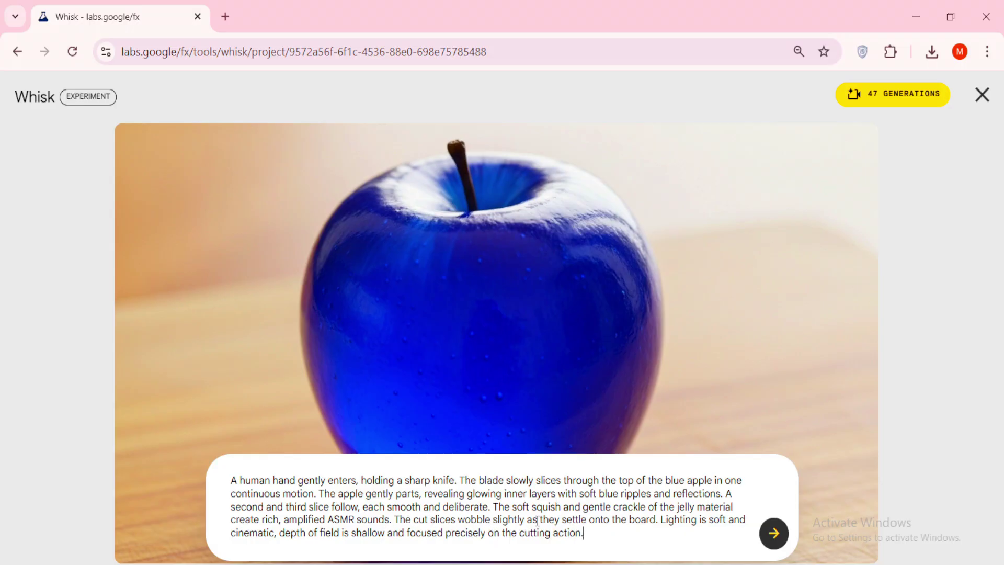
# Create the slicing video from the animation prompt, using one generation credit
pyautogui.click(774, 534)
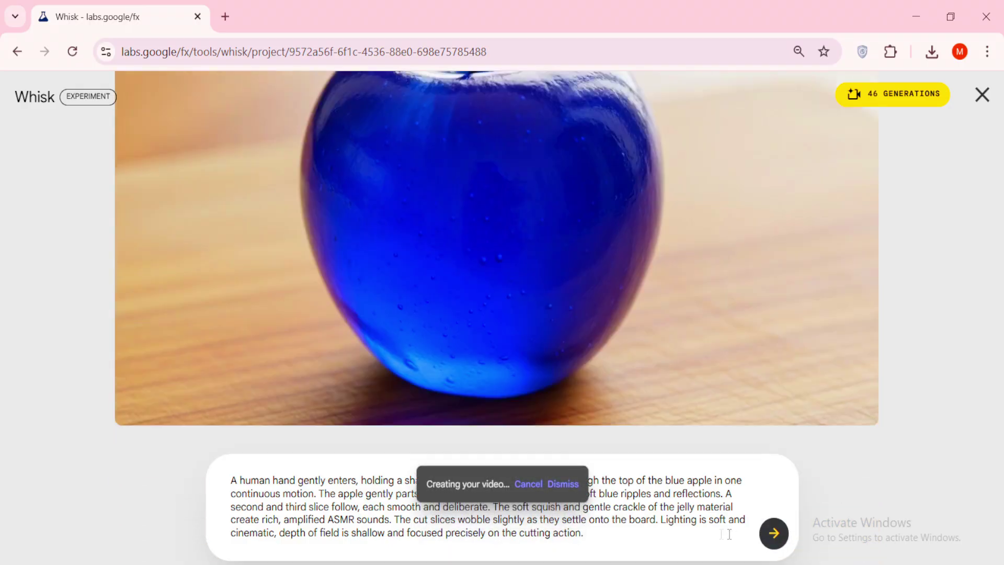